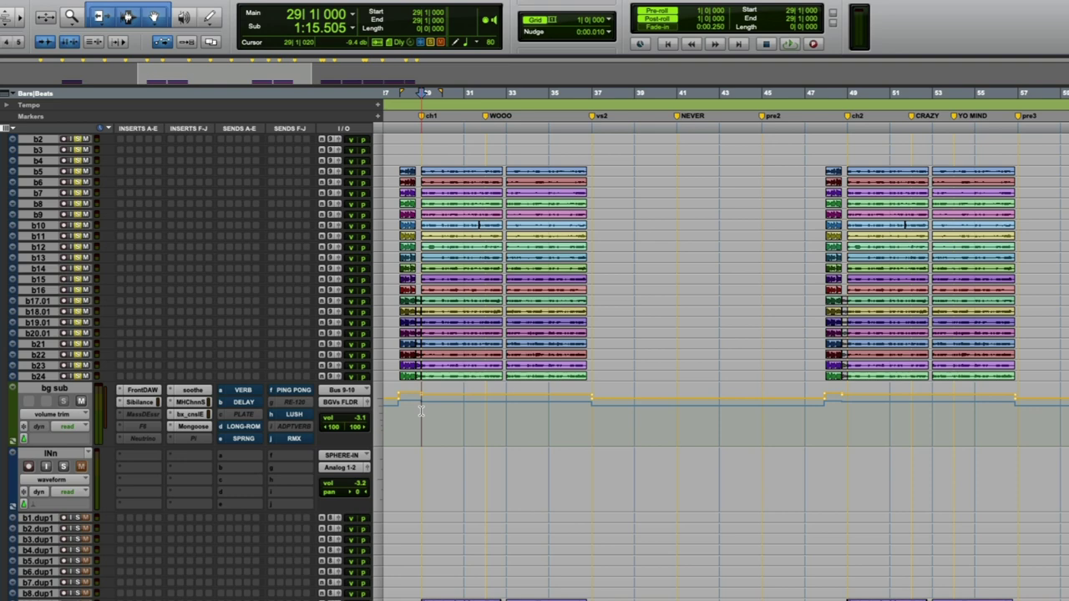
Select bars 29–37 on the bg sub track.
left_click_drag(422, 411, 591, 412)
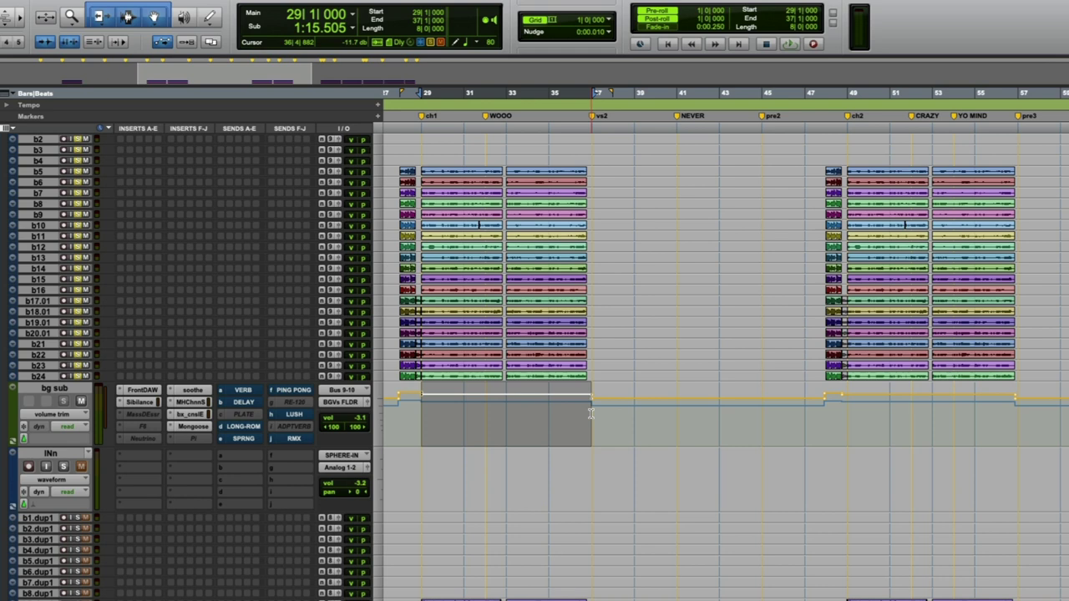
left_click(189, 414)
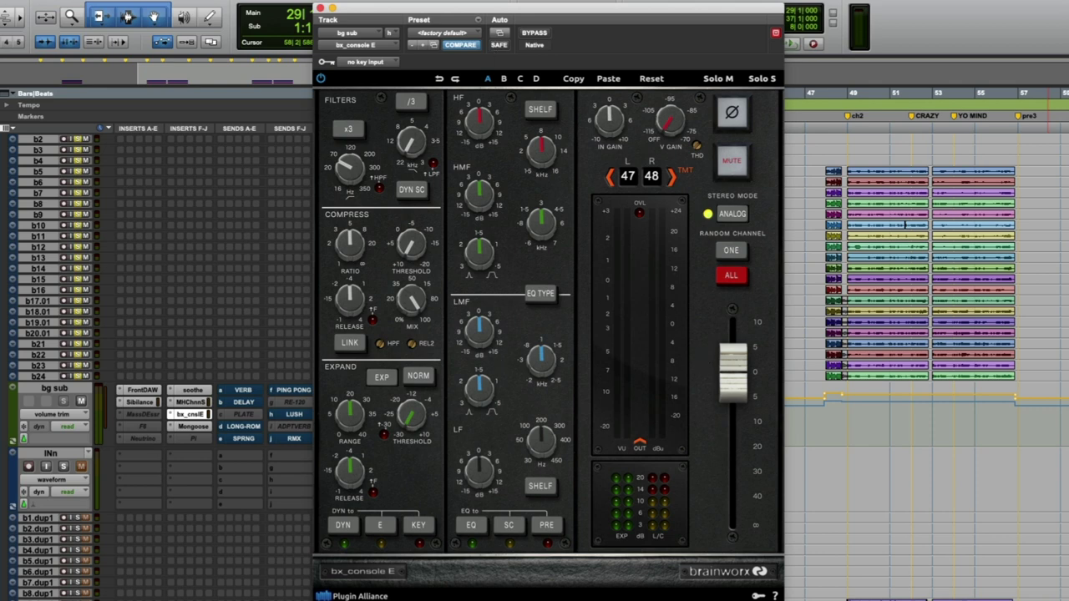
left_click_drag(558, 9, 536, 3)
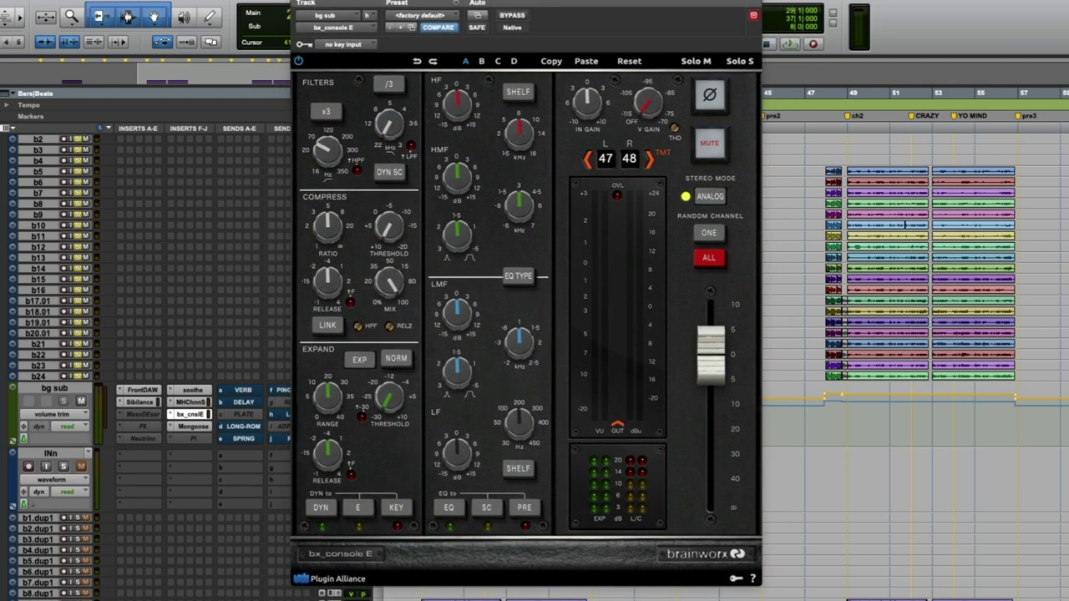
left_click_drag(536, 2, 148, 62)
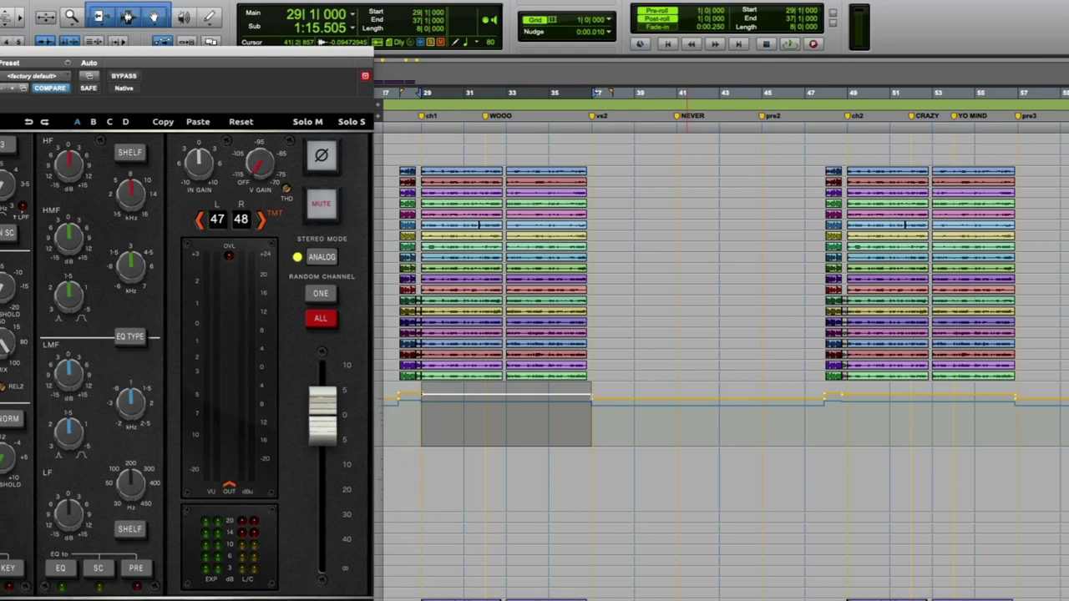
left_click_drag(0, 54, 416, 37)
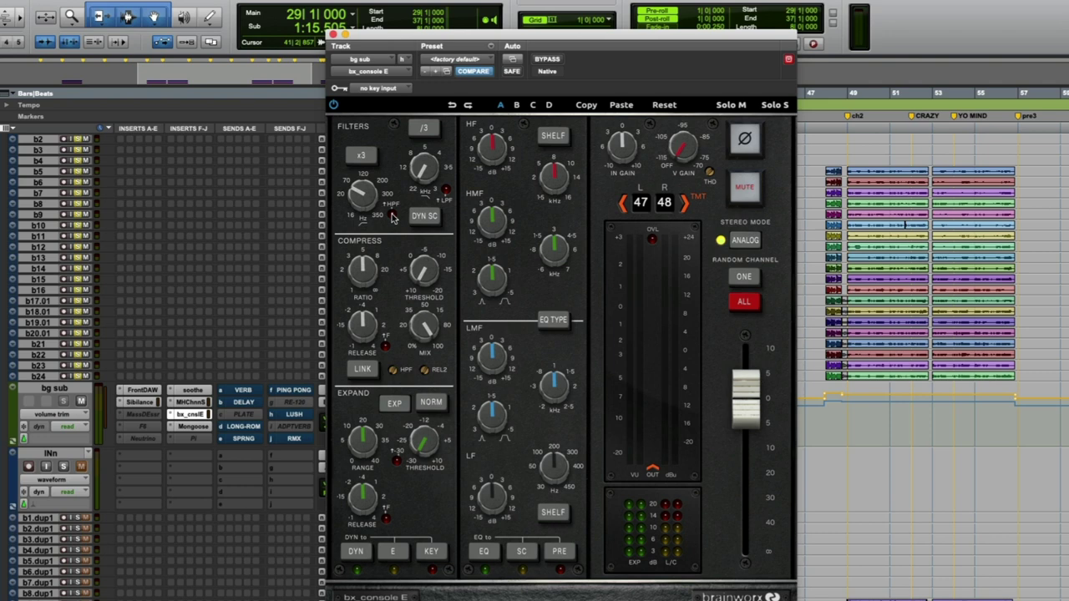
Audition the gang vocals, move the bx_console E window right, and select bar 28–29 on bg sub.
key("space")
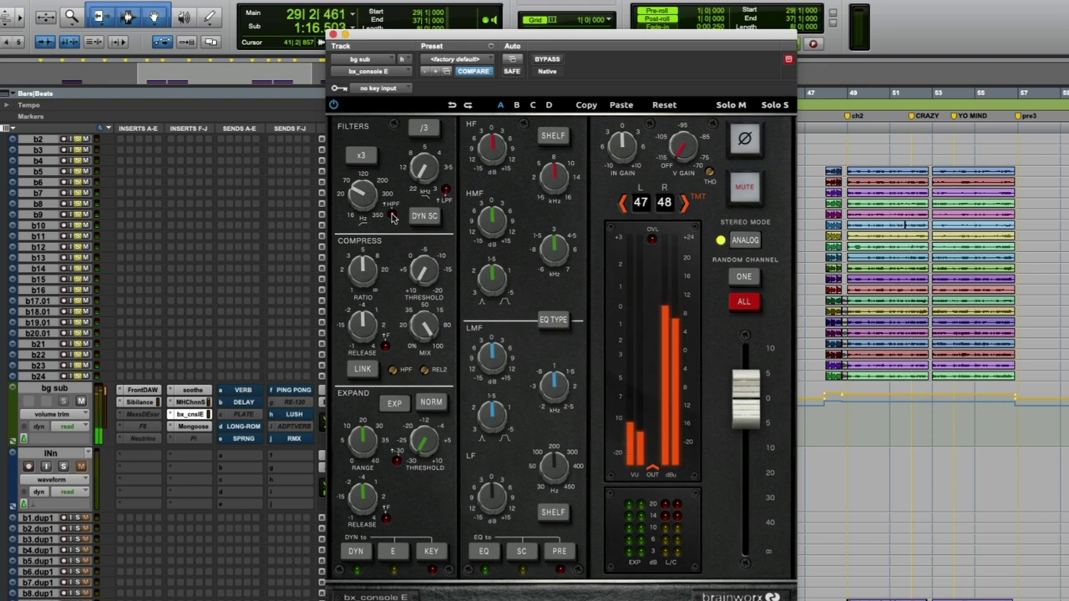
key("space")
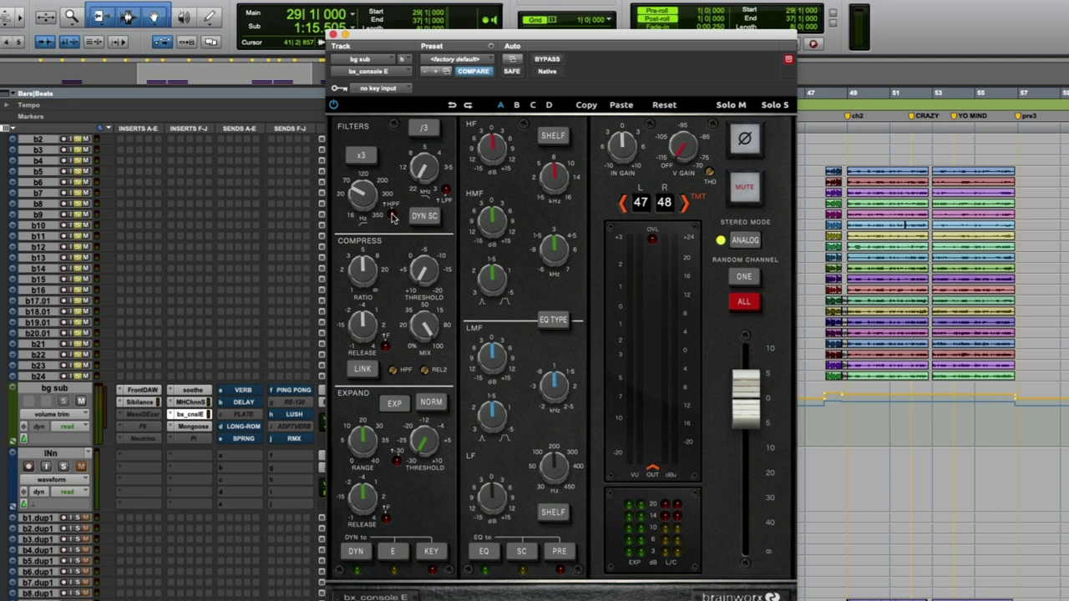
left_click_drag(412, 38, 617, 26)
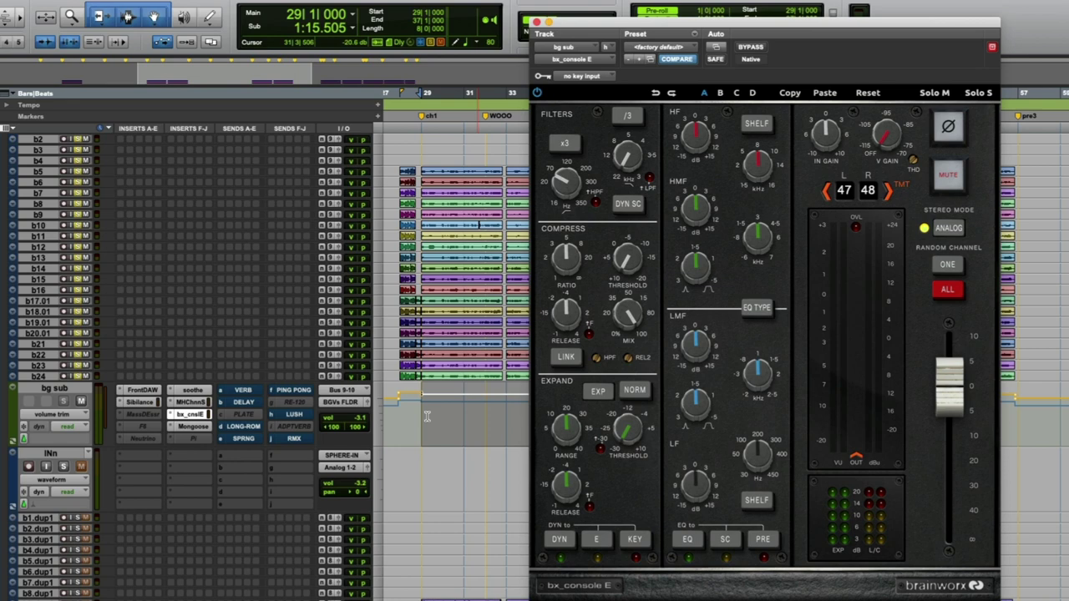
left_click_drag(422, 416, 402, 416)
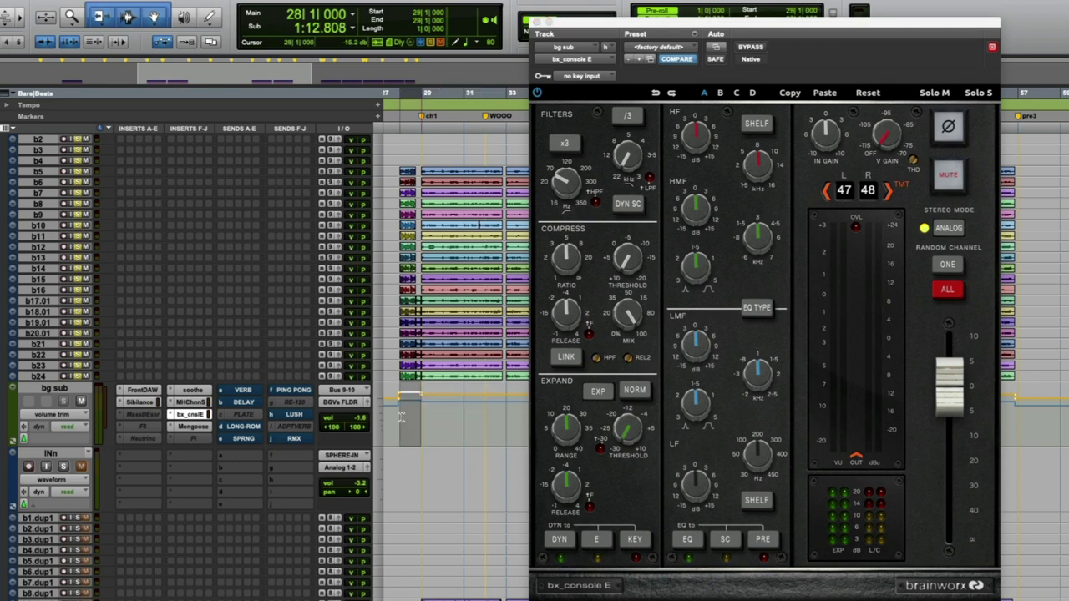
left_click_drag(574, 22, 560, 13)
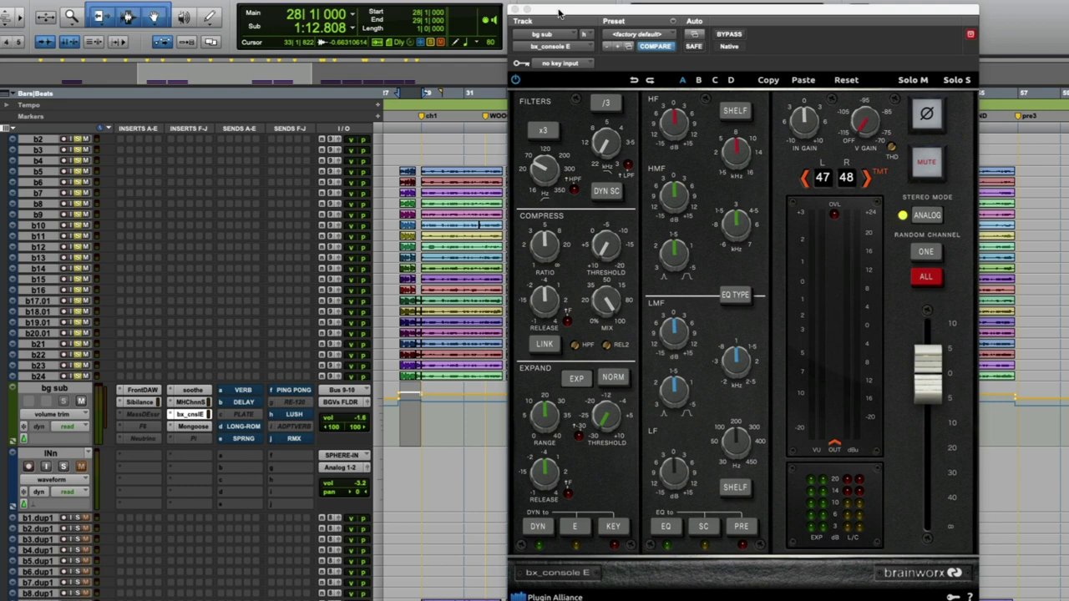
Engage the bg sub bx_console E high-pass filter and sweep it to about 256 Hz over looped playback.
left_click(574, 191)
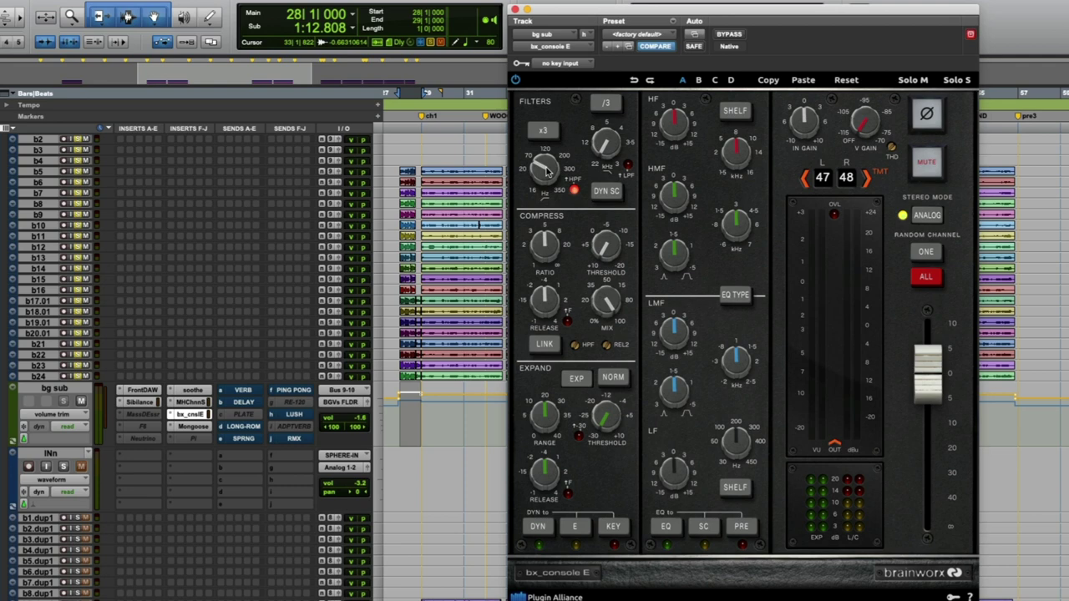
key("space")
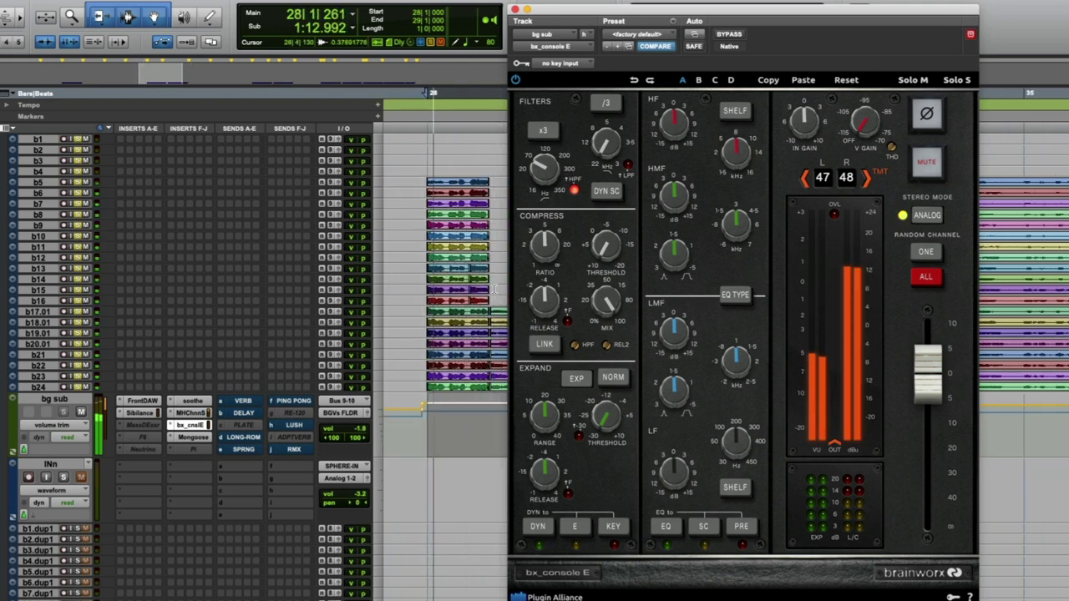
mouse_move(555, 169)
left_click_drag(555, 169, 553, 125)
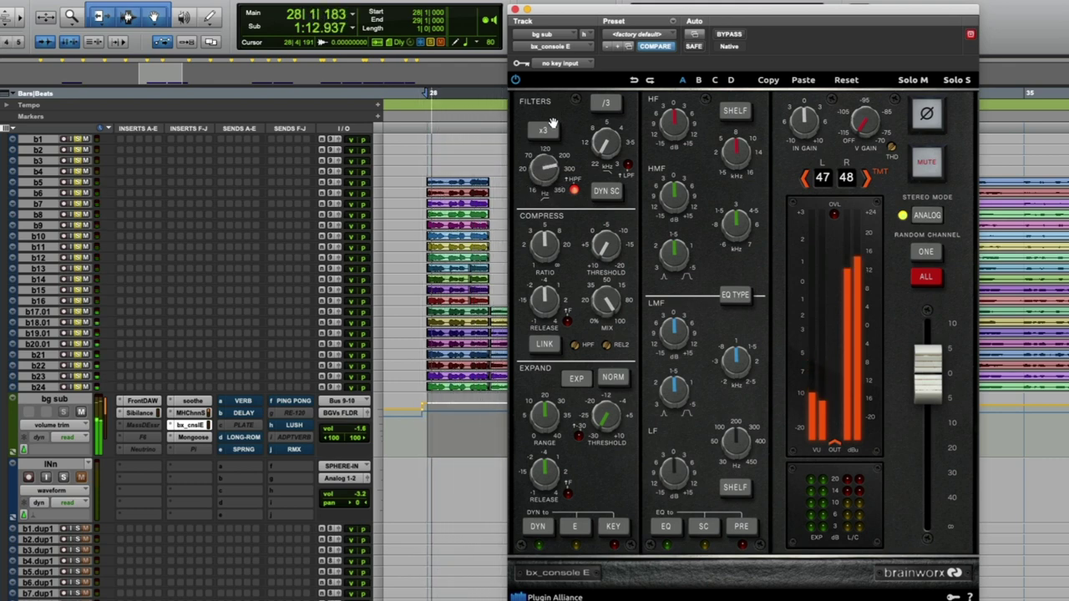
key("space")
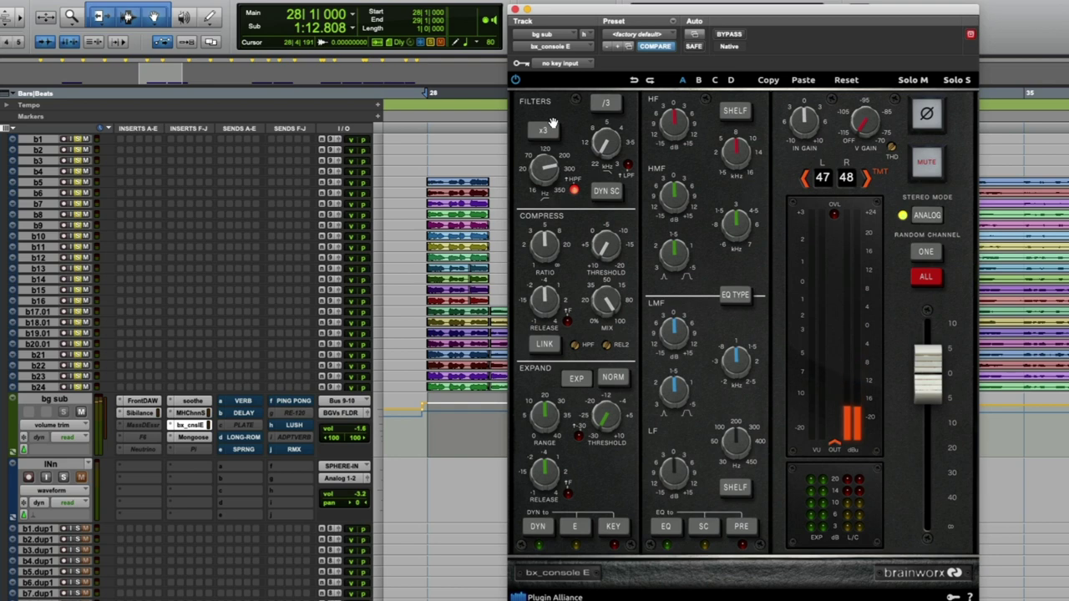
scroll(545, 167, "up", 1)
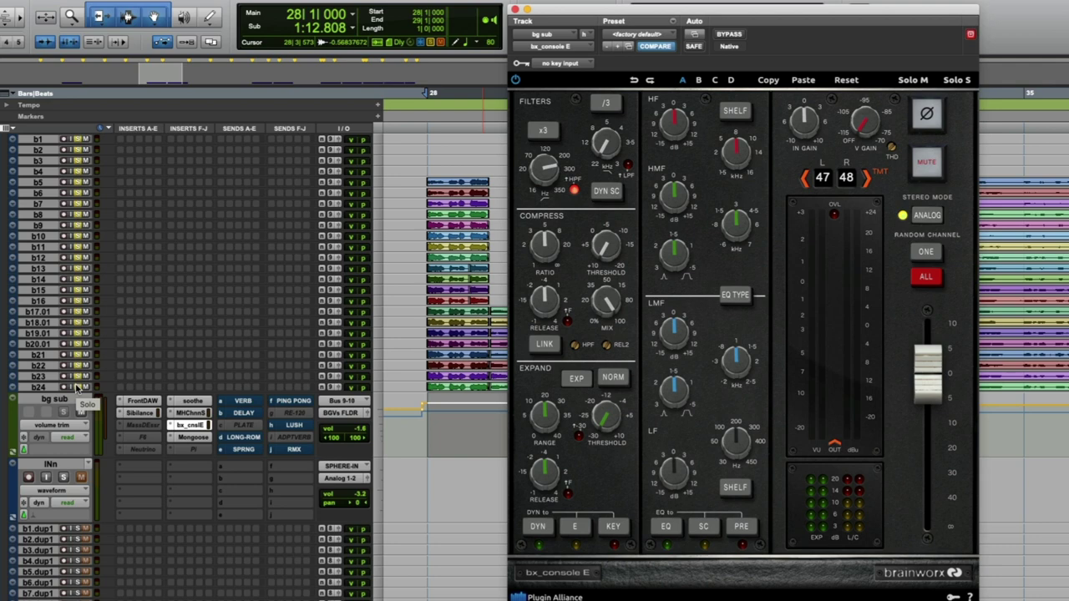
Raise the bg sub high-pass cutoff from about 250 Hz to roughly 300 Hz during playback.
key("space")
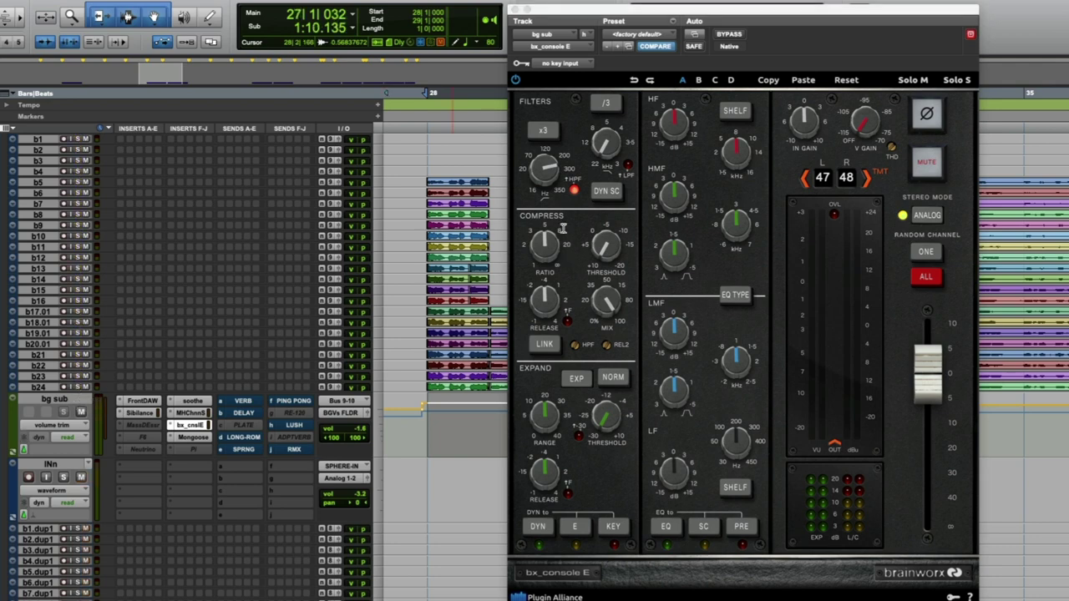
left_click(541, 168)
mouse_move(541, 168)
left_mouse_down()
mouse_move(543, 151)
mouse_move(545, 164)
left_mouse_up()
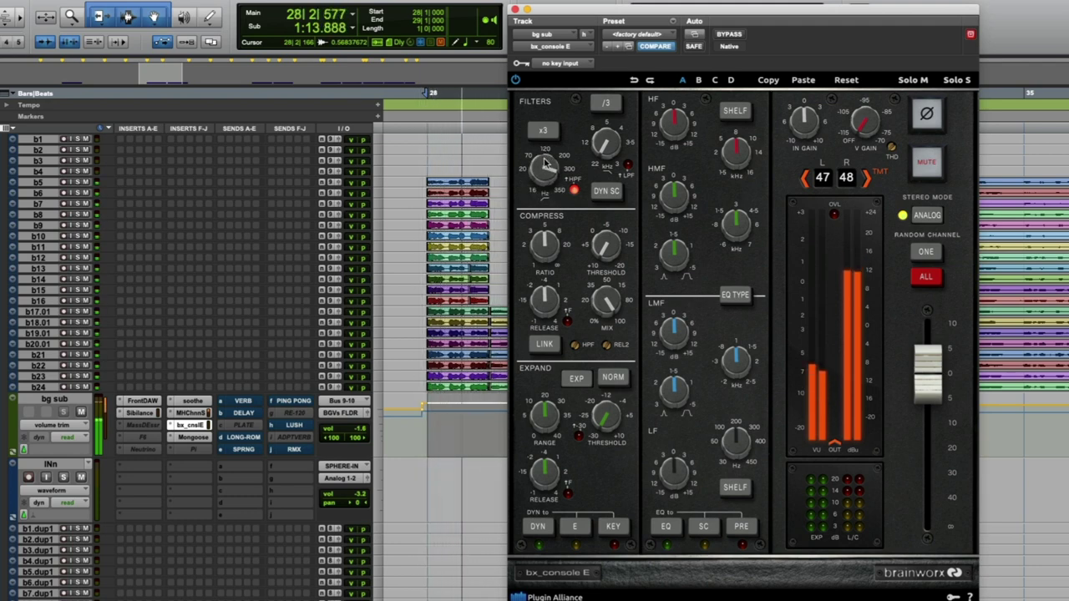
key("space")
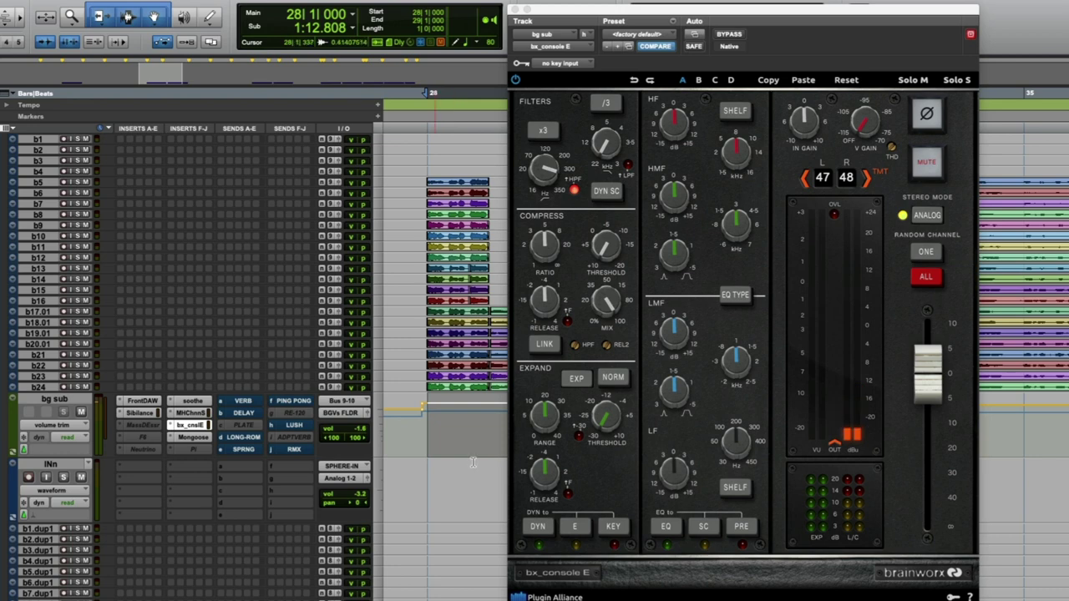
left_click(547, 170)
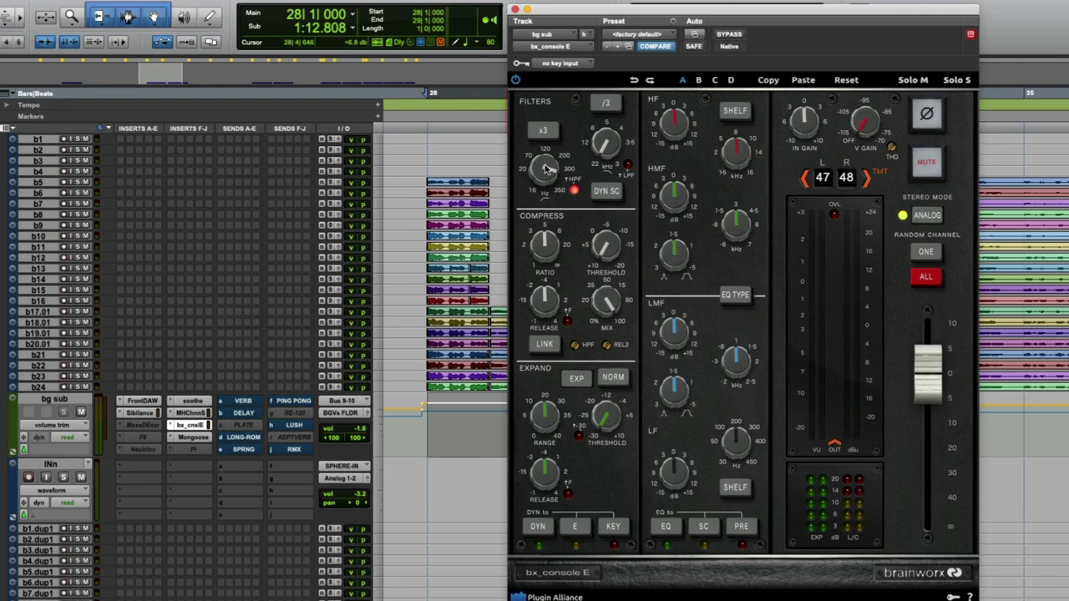
Close the bx_console E window, enlarge the edit-window tracks and zoom out to the whole song.
left_click(515, 9)
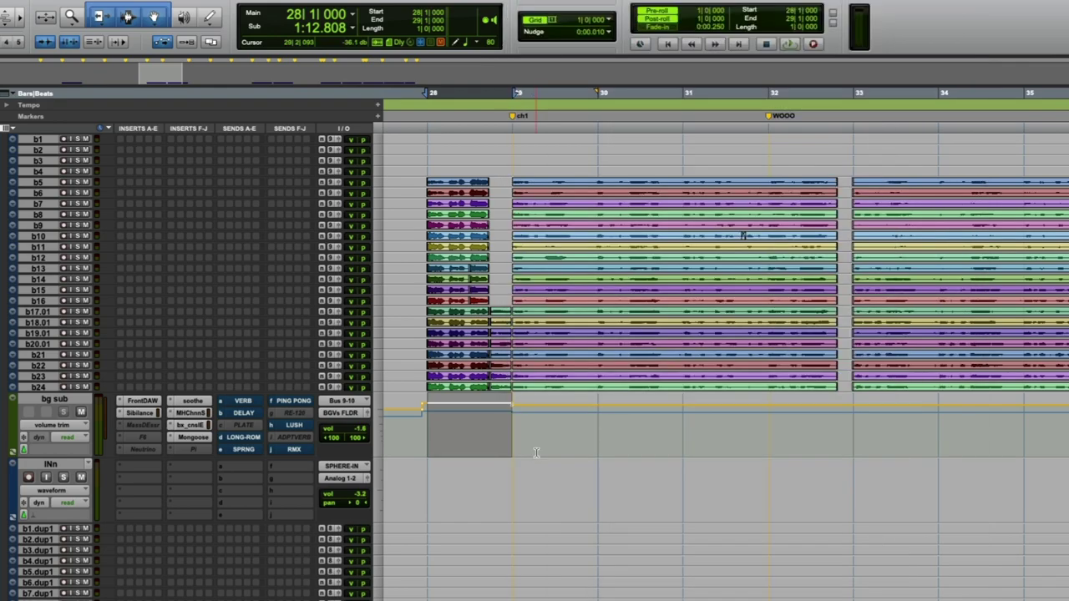
key("ctrl+e")
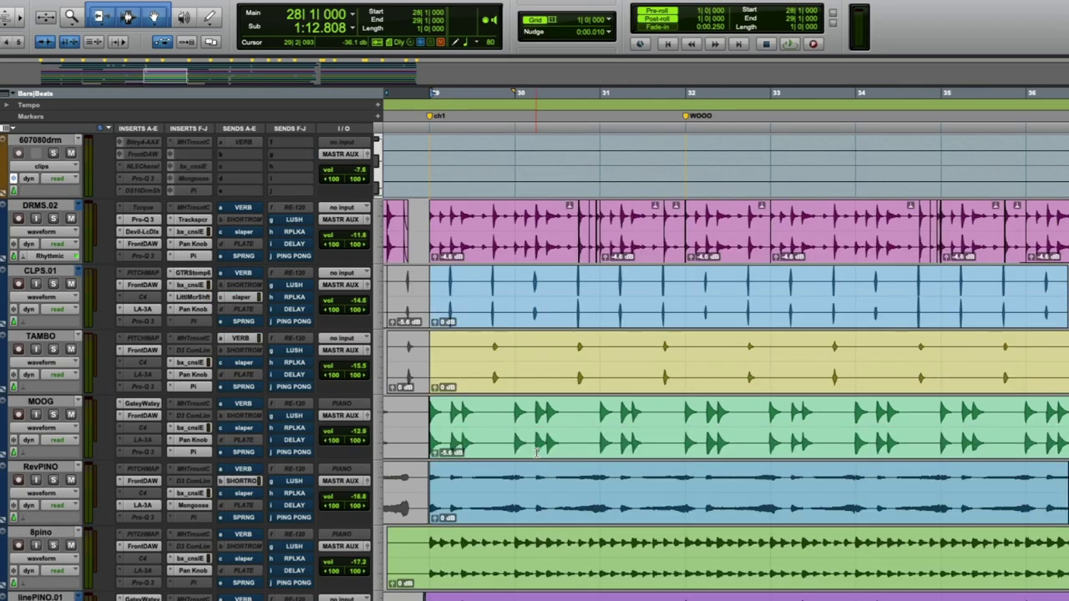
scroll(537, 453, "down", 10)
scroll(536, 453, "down", 15)
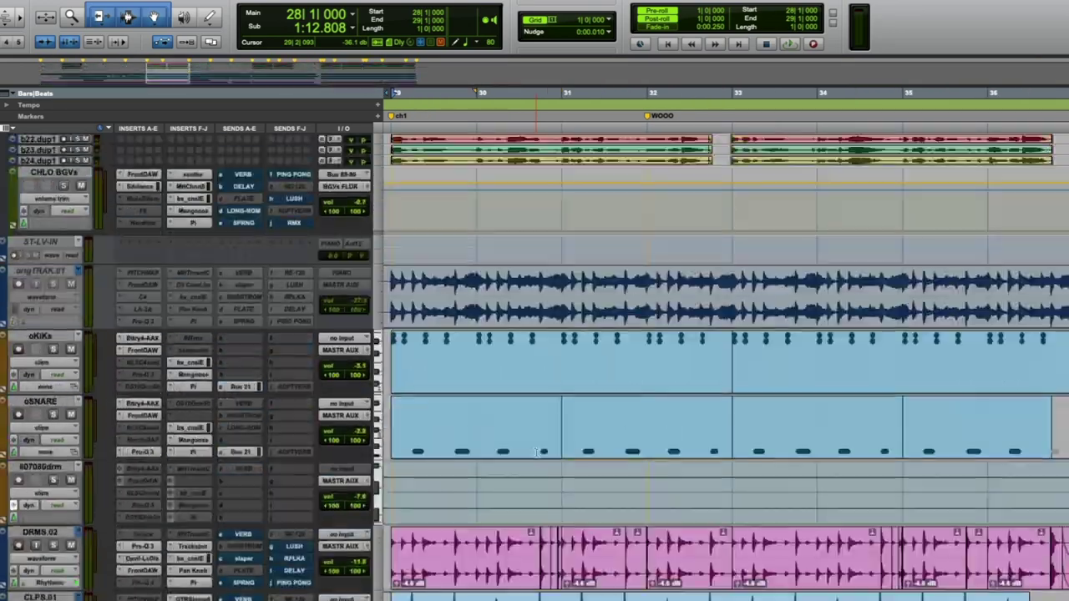
scroll(536, 453, "down", 20)
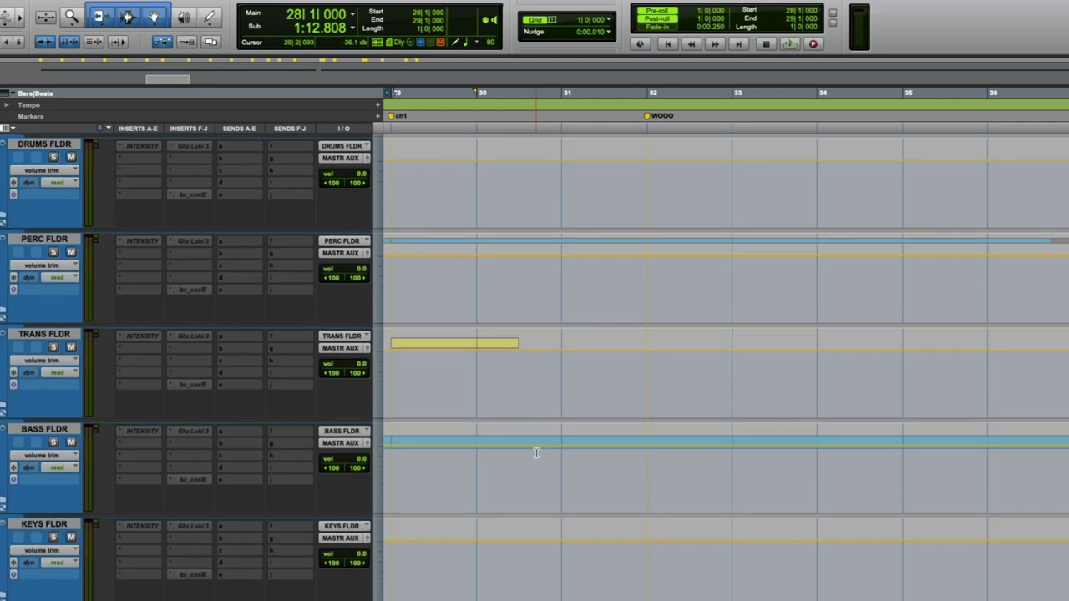
scroll(537, 452, "down", 5)
key("super+bracketleft")
key("super+bracketleft")
key("super+bracketleft")
scroll(261, 457, "down", 5)
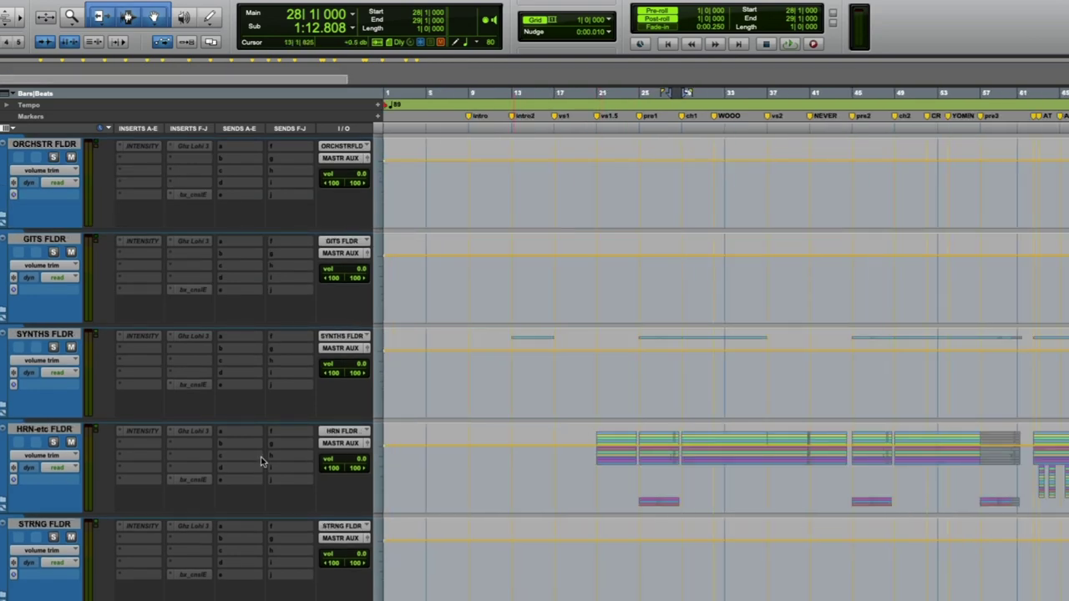
Open the HRN-etc horn folder and select bars 21–23.
left_click(4, 501)
scroll(676, 419, "up", 2)
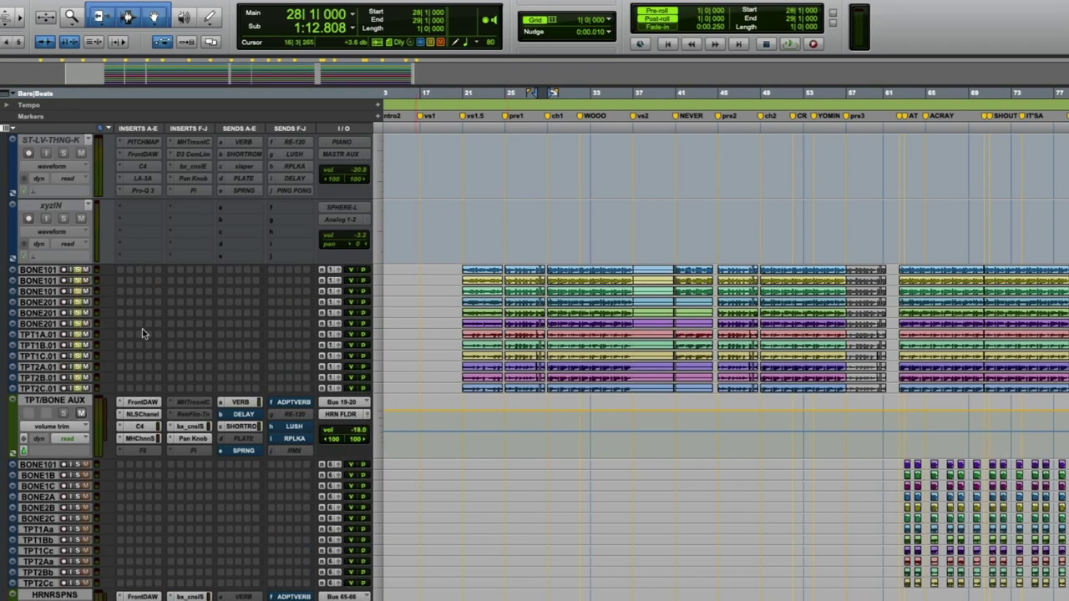
left_click(465, 434)
left_click_drag(489, 434, 547, 435)
left_click(190, 426)
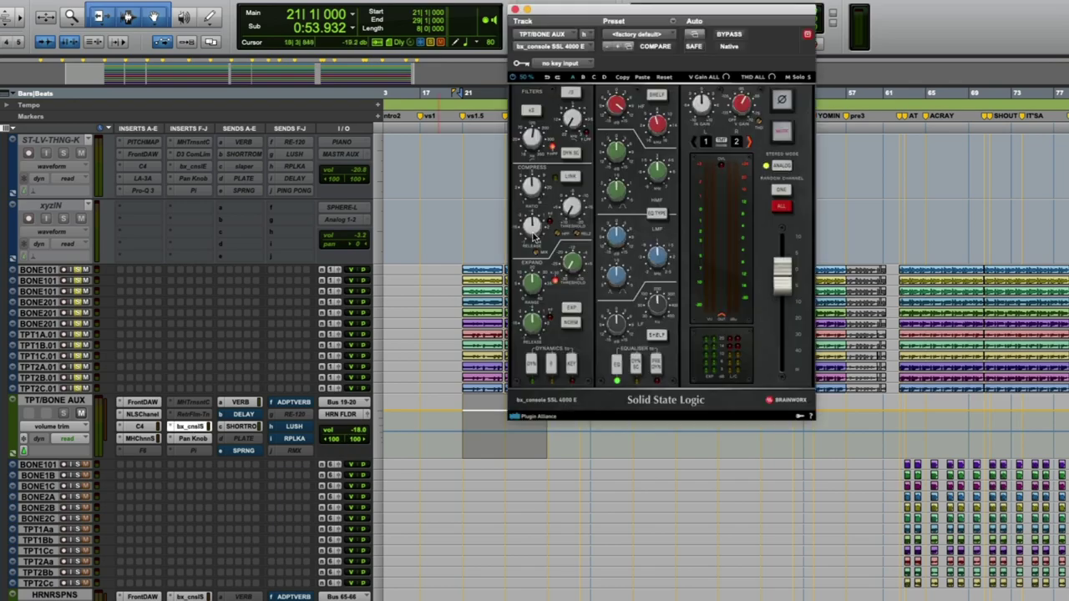
key("space")
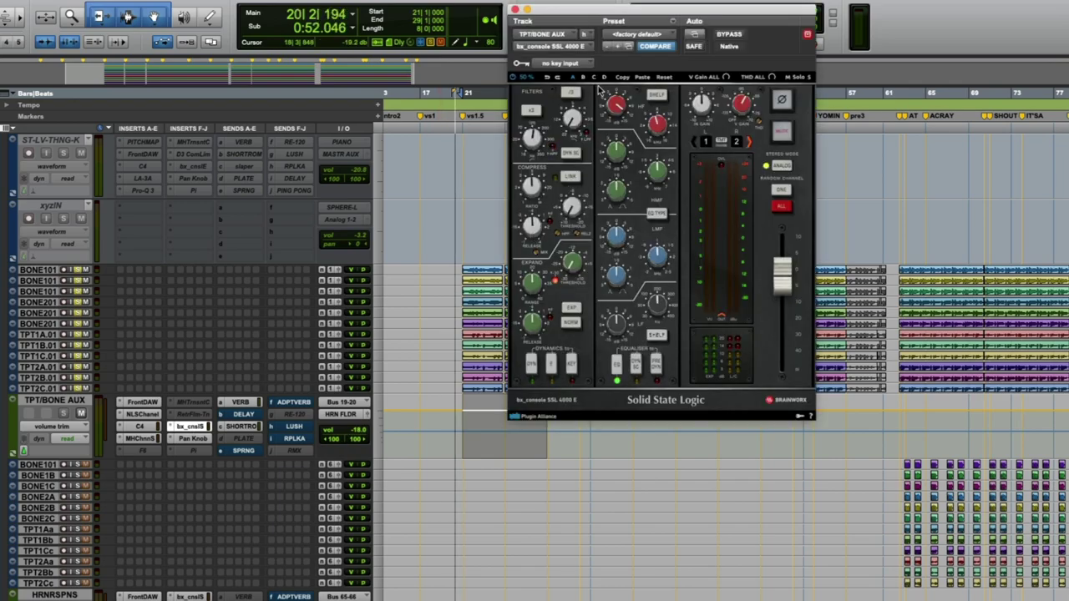
left_click_drag(604, 25, 715, 43)
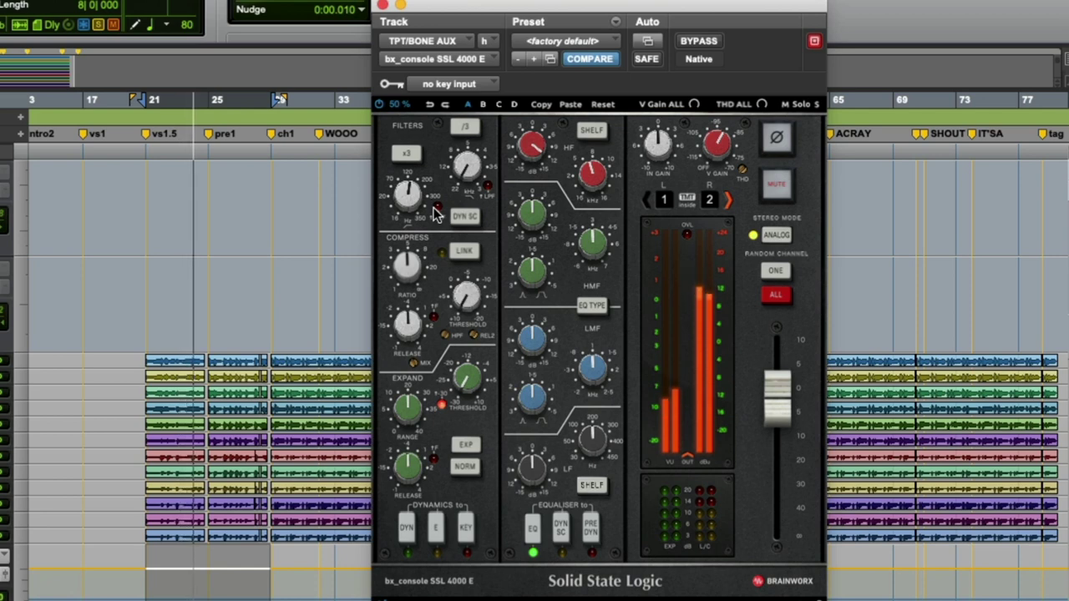
key("space")
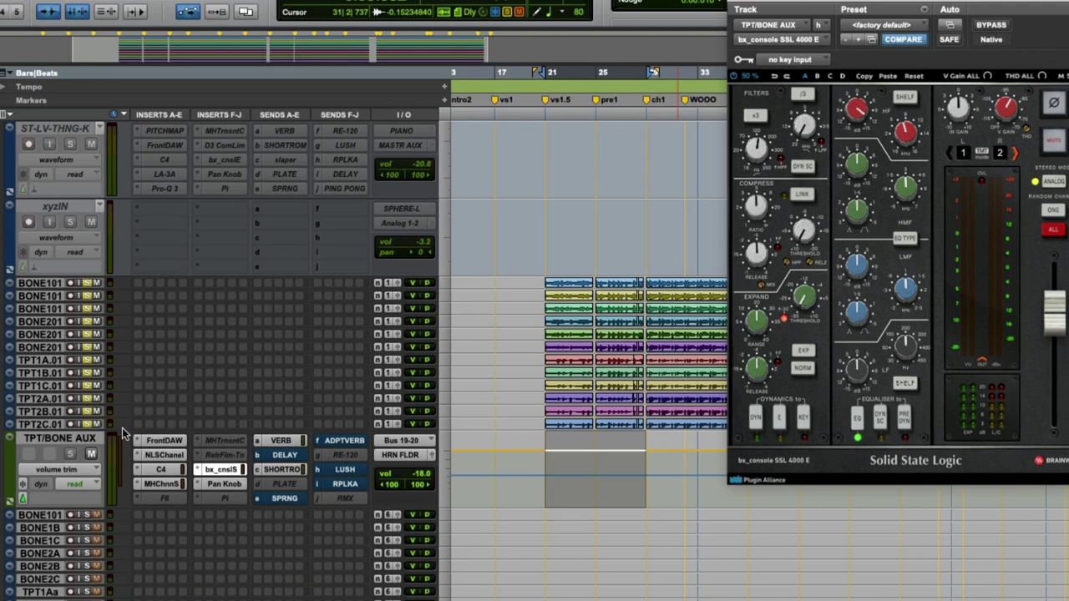
Raise the TPT/BONE AUX high-pass from 134.9 Hz to about 262 Hz, then fine-tune it over bars 49–58.
left_click(66, 430)
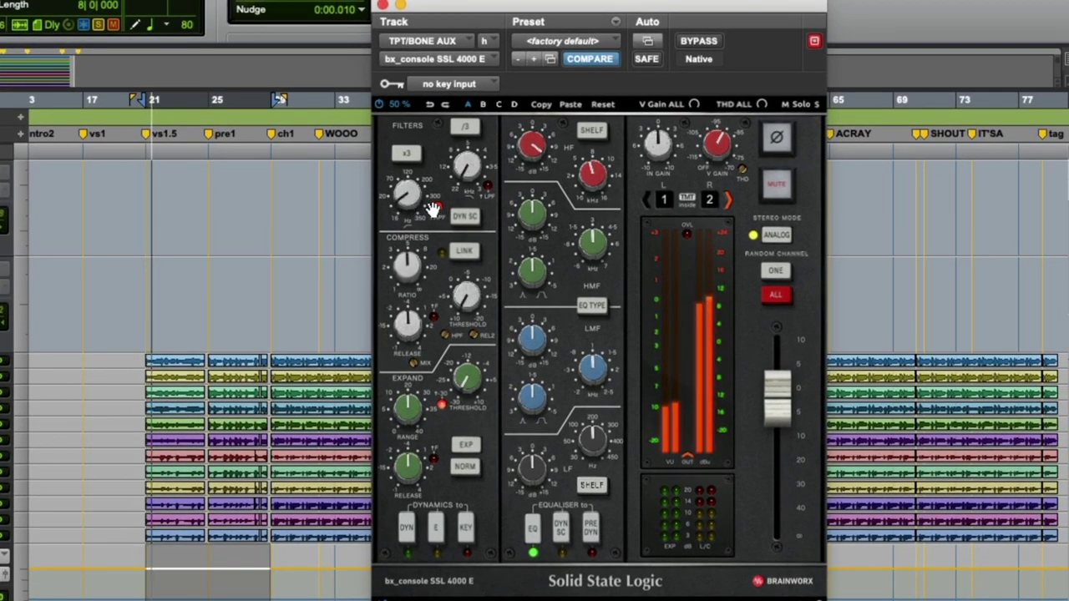
left_click_drag(420, 146, 416, 125)
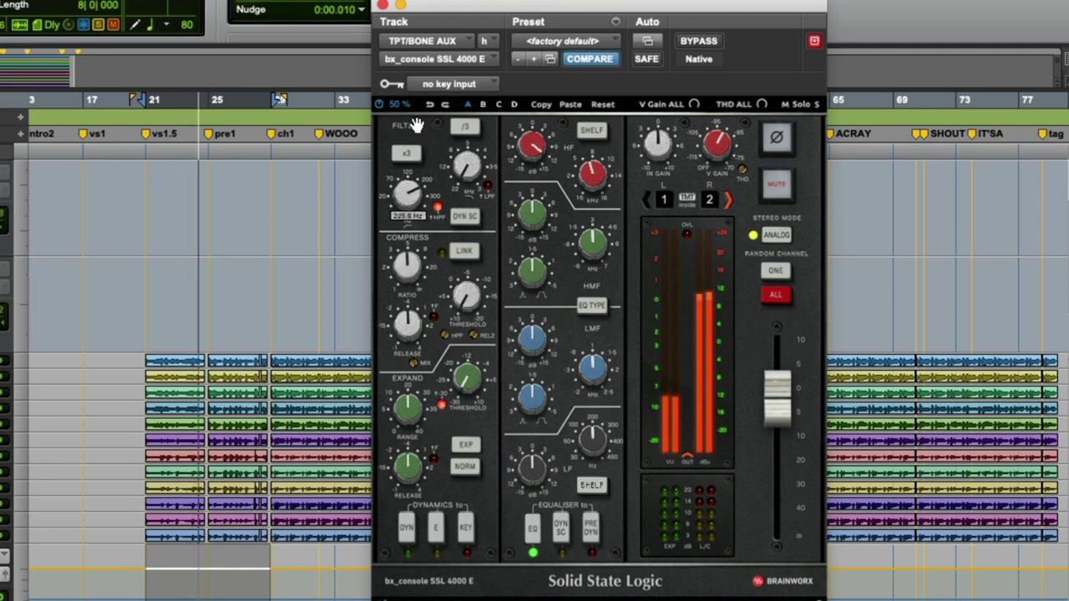
left_click(269, 591)
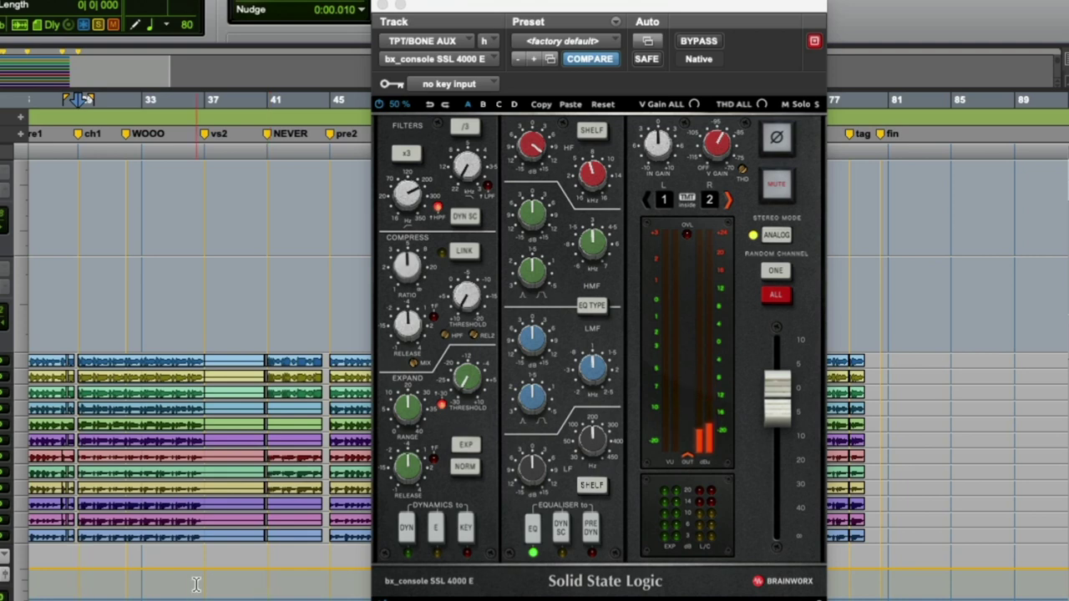
left_click_drag(152, 589, 280, 588)
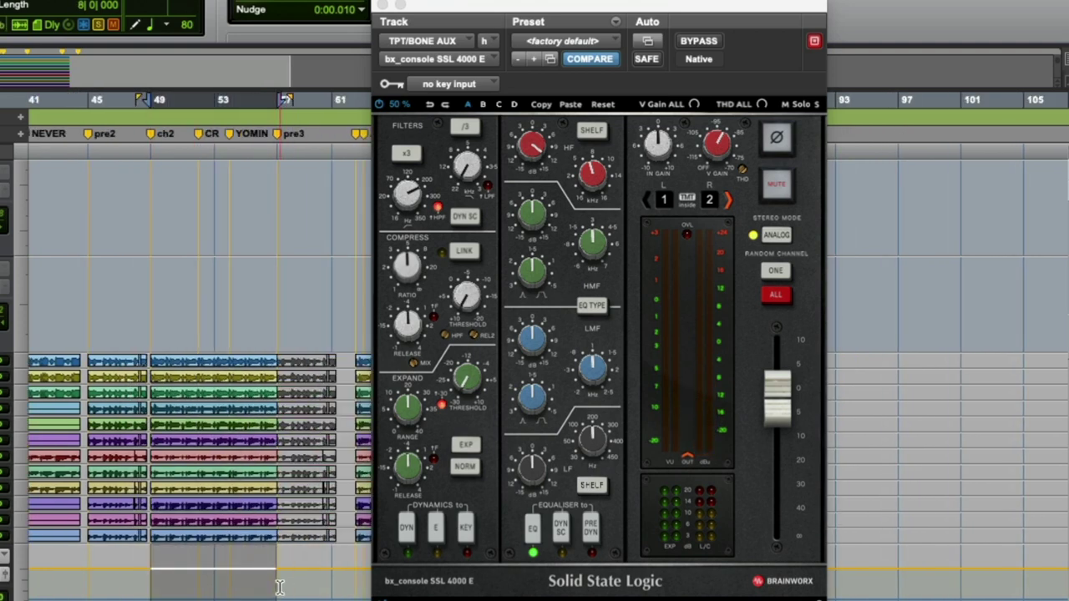
key("space")
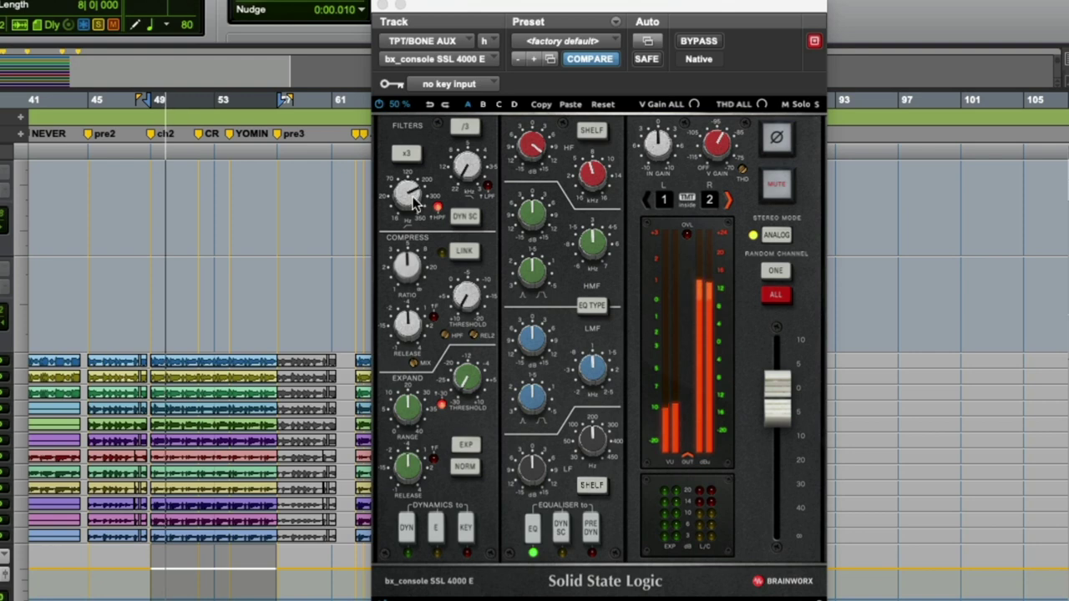
left_click_drag(412, 203, 403, 212)
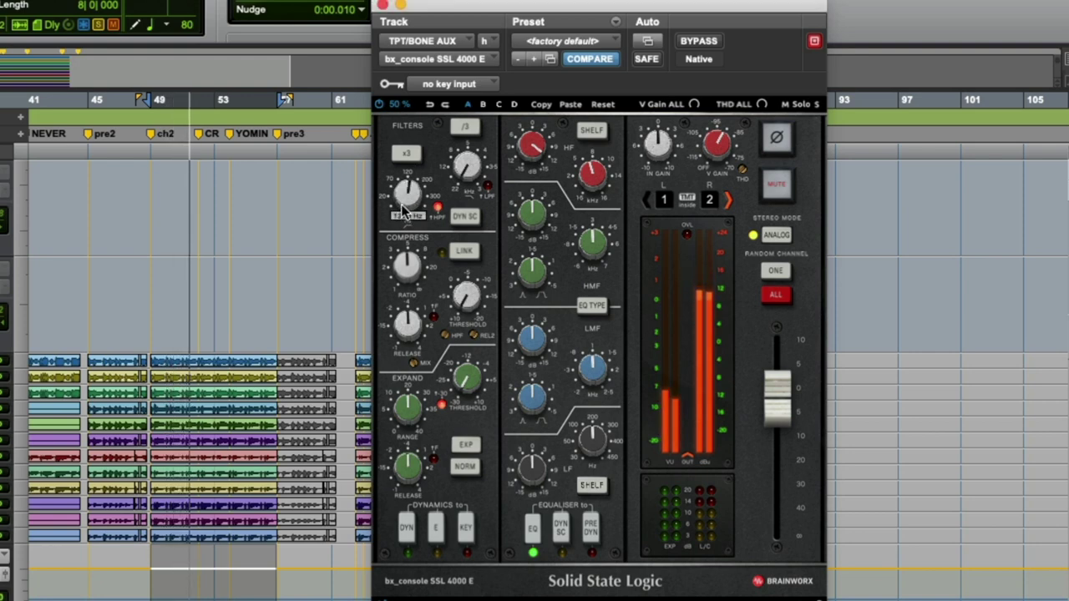
left_click_drag(404, 212, 409, 209)
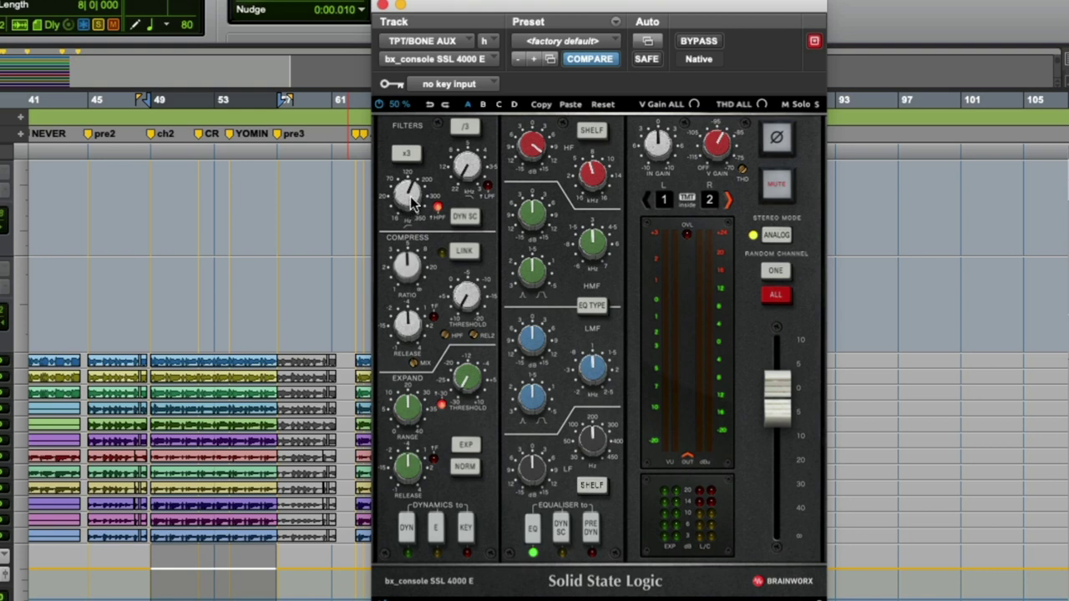
Fine-tune the TPT/BONE AUX high-pass cutoff to about 155.6 Hz.
left_click_drag(411, 195, 411, 194)
left_click_drag(415, 192, 415, 192)
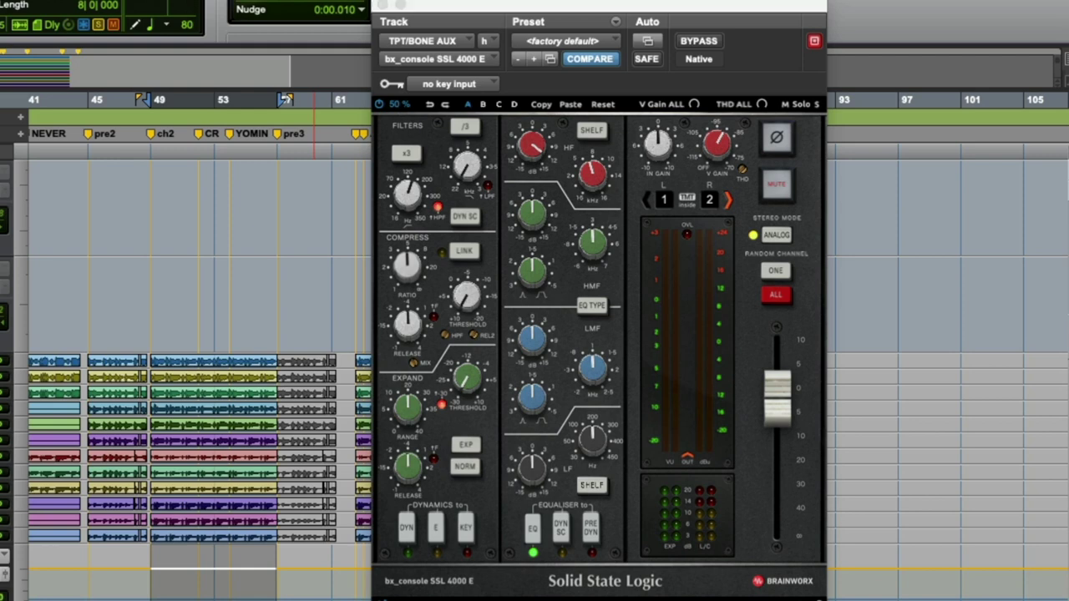
Raise the TPT/BONE AUX high-pass cutoff to 234.6 Hz during playback.
key("space")
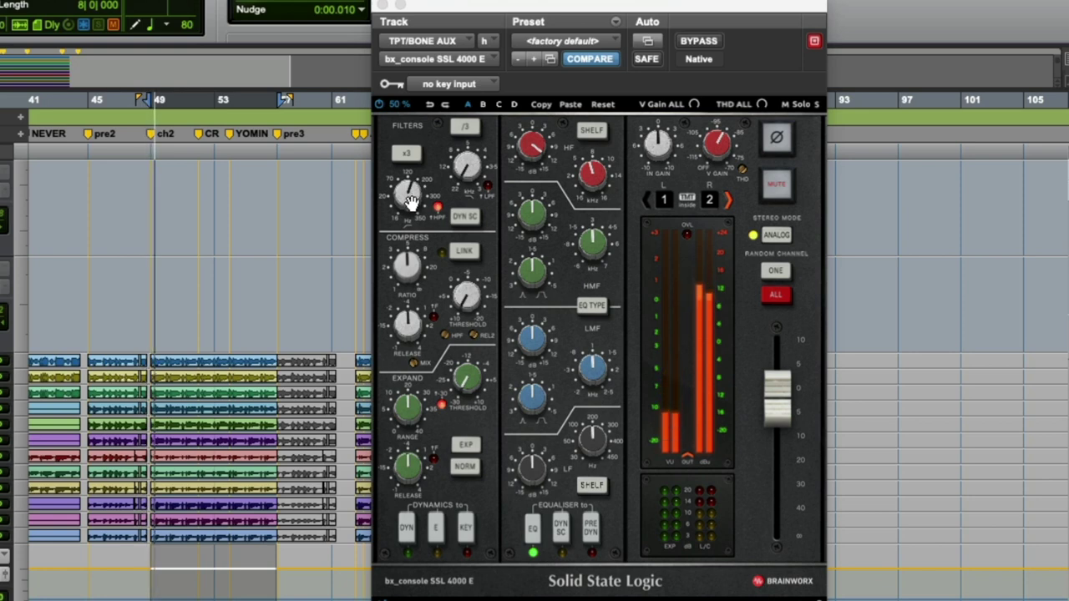
mouse_move(414, 195)
scroll(412, 194, "up", 2)
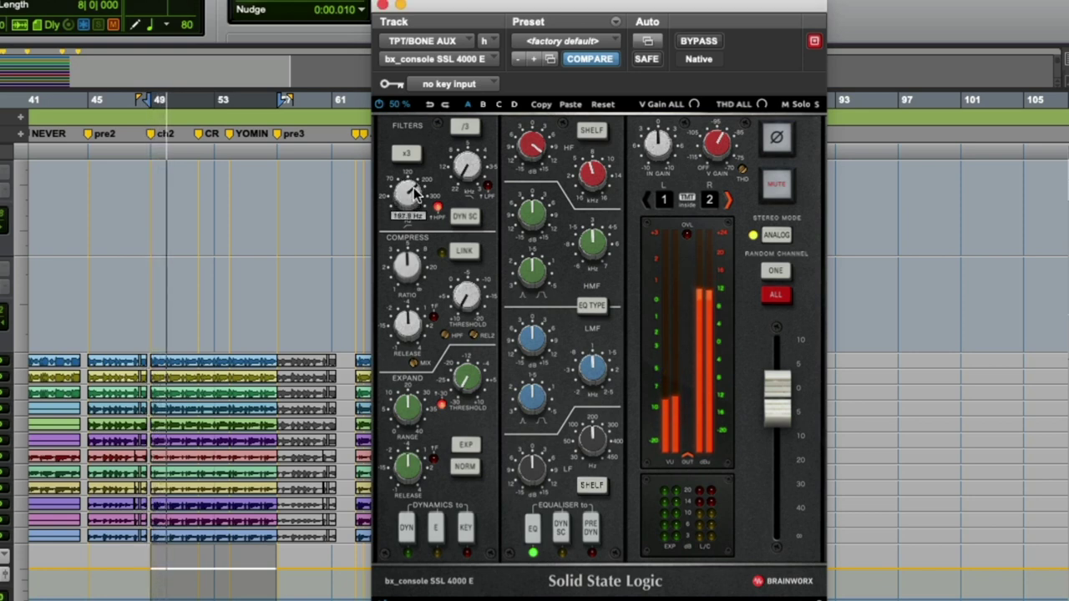
left_click_drag(415, 194, 413, 185)
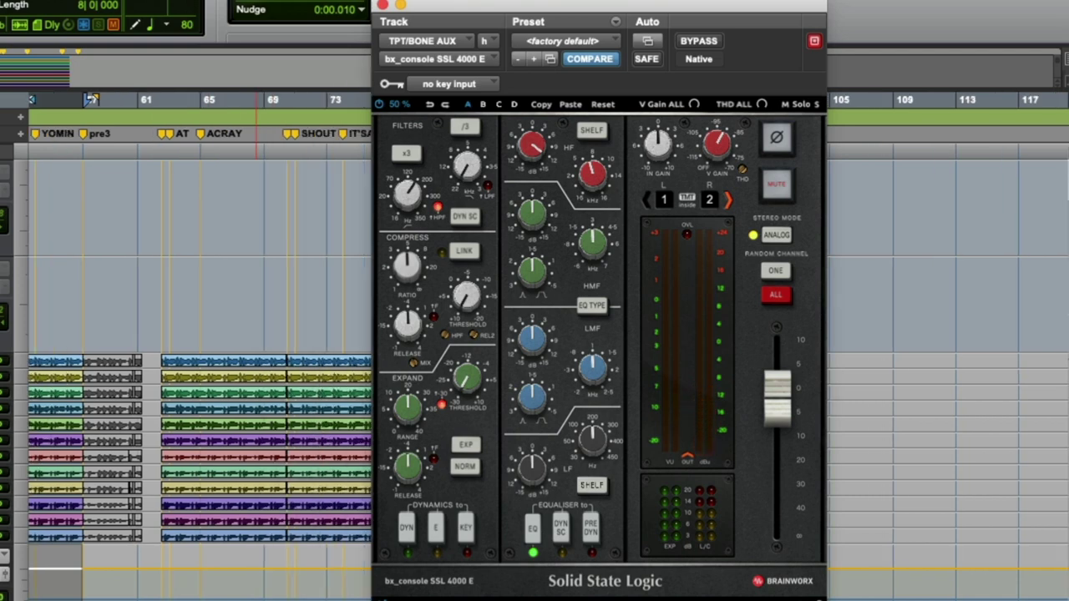
key("space")
Select bars 45–49 in the timeline for auditioning.
scroll(201, 401, "down", 3)
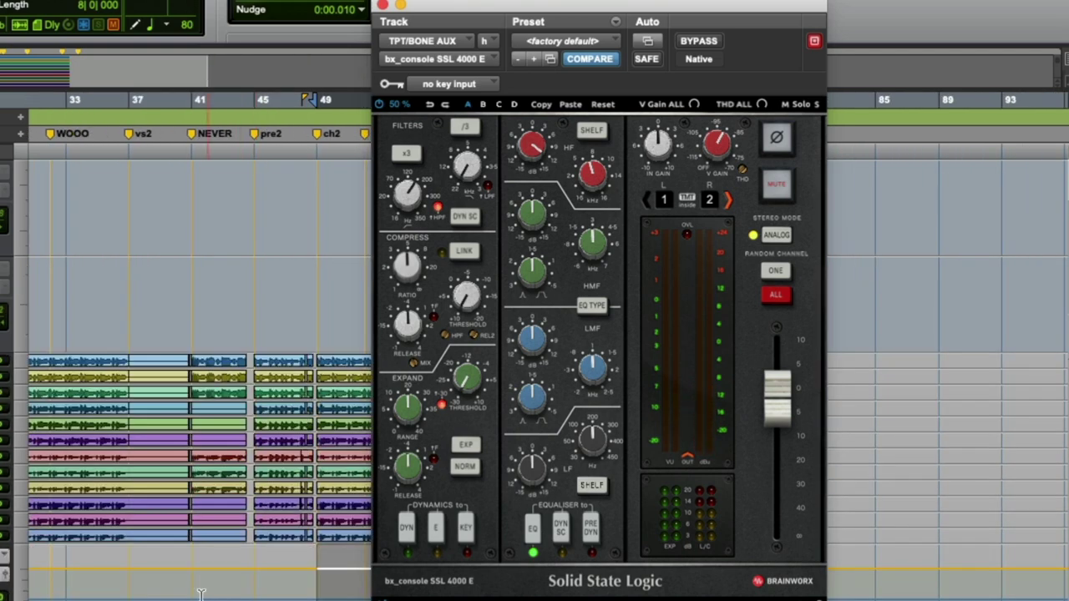
scroll(199, 591, "left", 5)
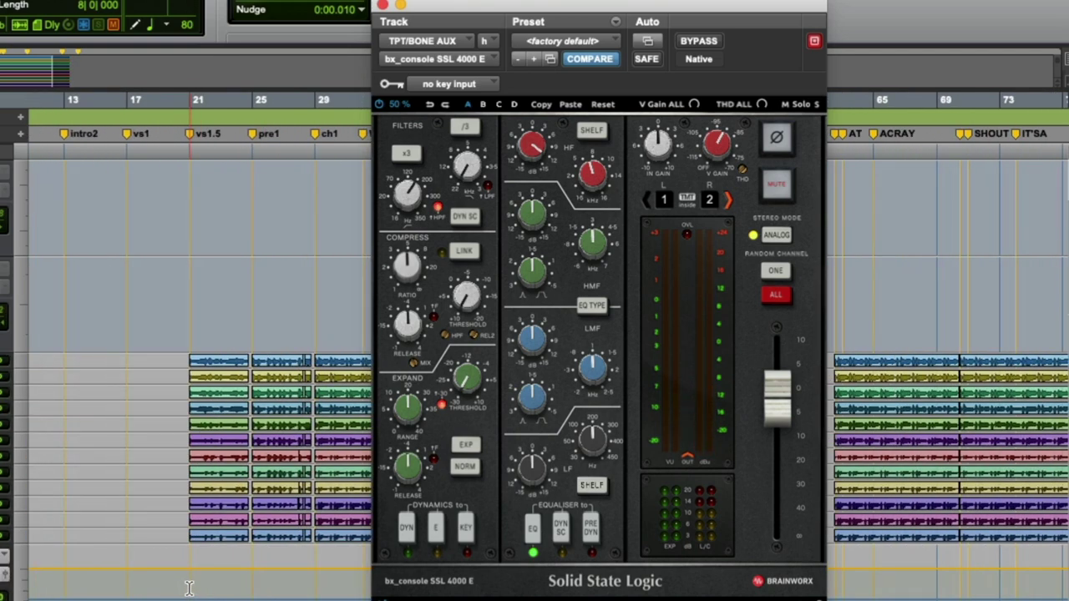
scroll(190, 588, "right", 4)
scroll(190, 589, "right", 3)
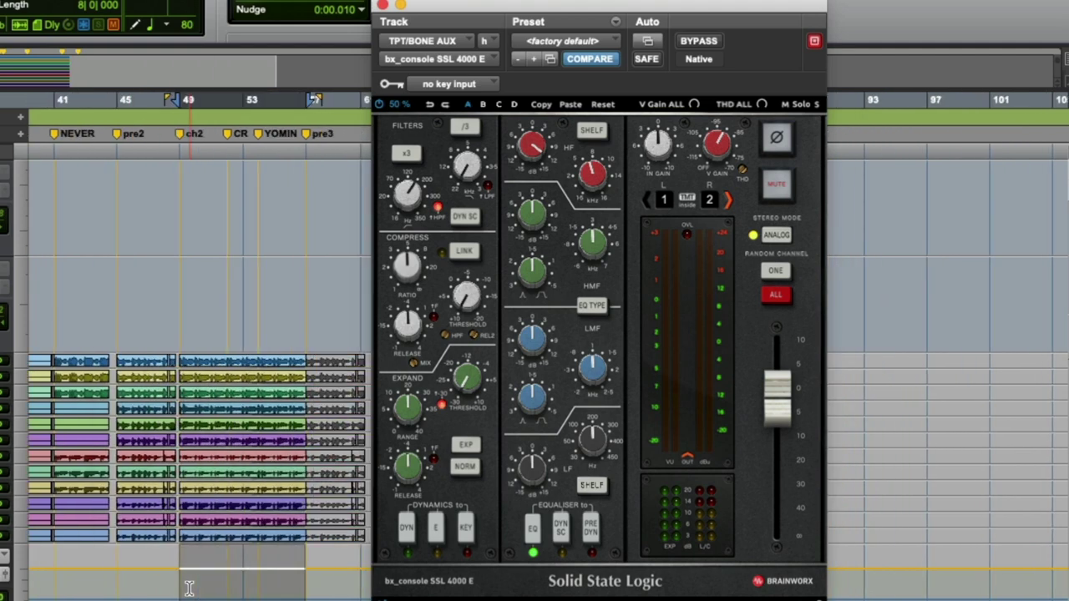
left_click_drag(189, 589, 117, 591)
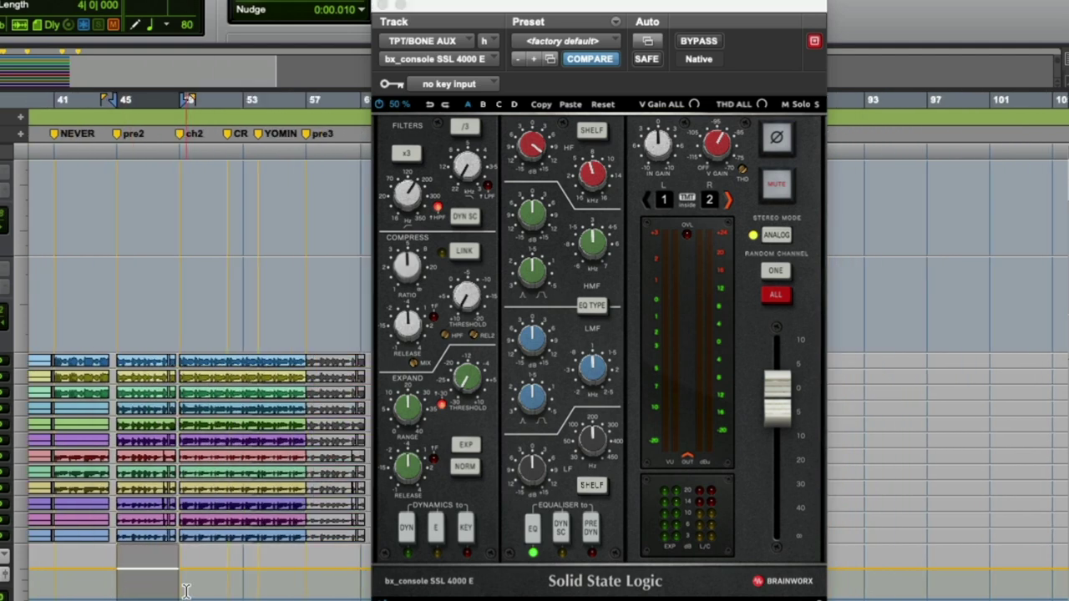
Sweep the TPT/BONE AUX cutoff to 231.6 Hz during bars 45–49 playback, settling at 221.6 Hz.
key("space")
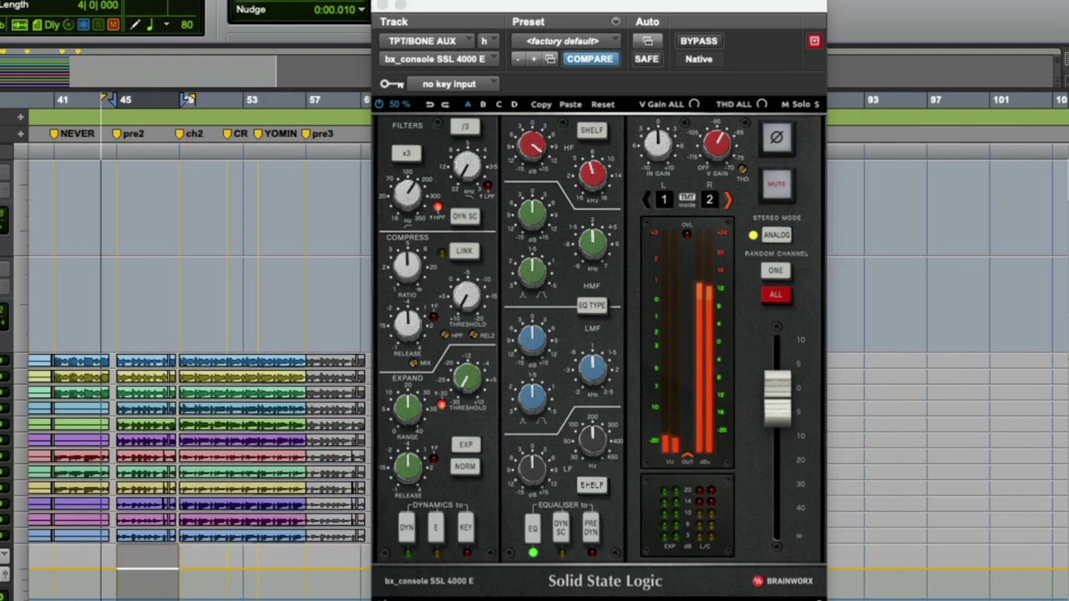
left_click(412, 196)
left_click_drag(412, 196, 412, 187)
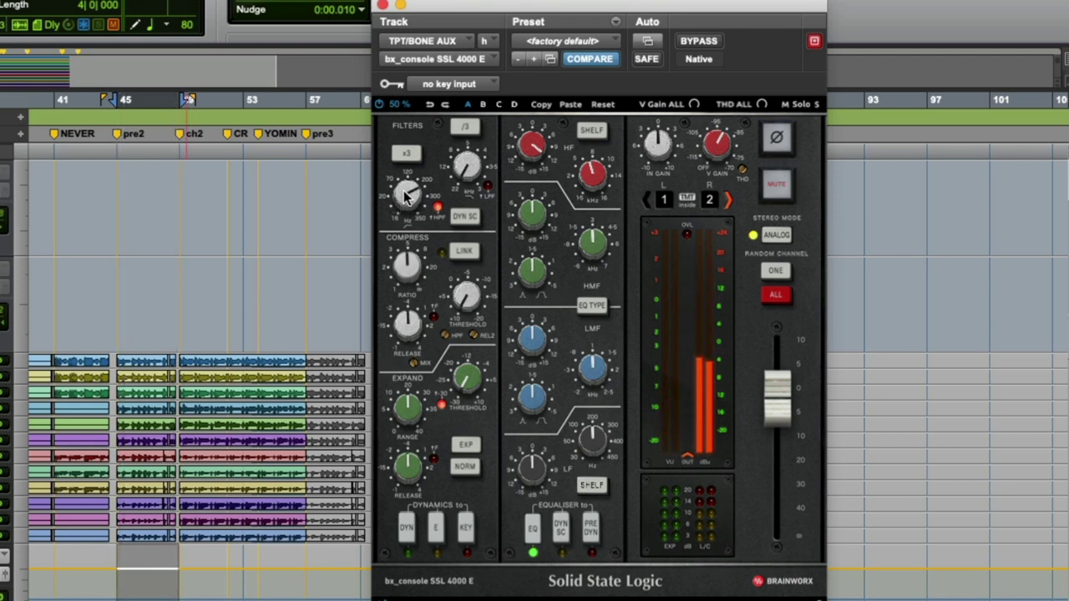
left_click_drag(405, 195, 405, 195)
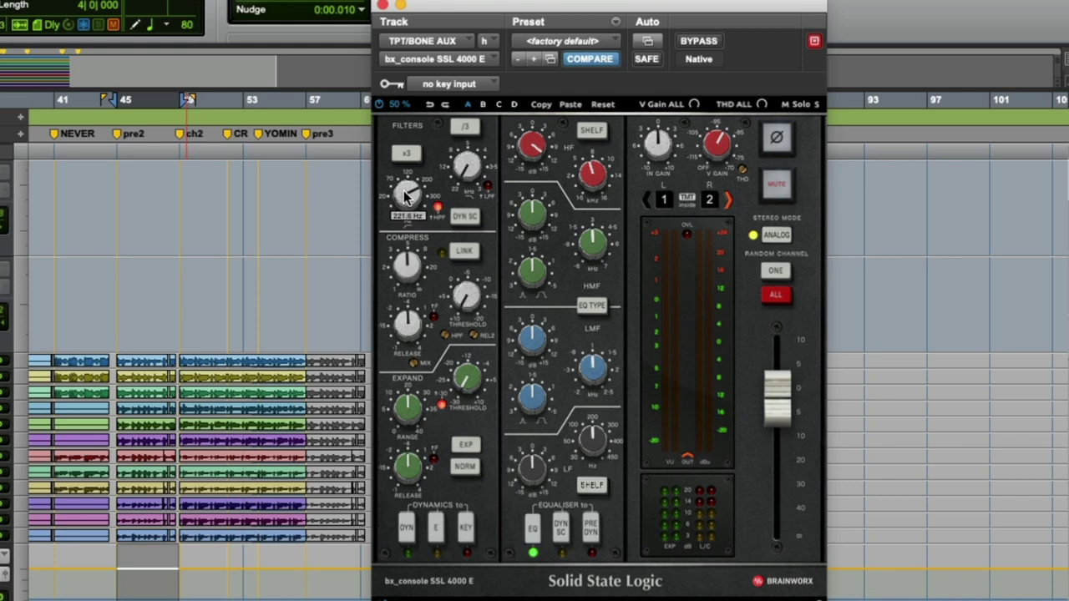